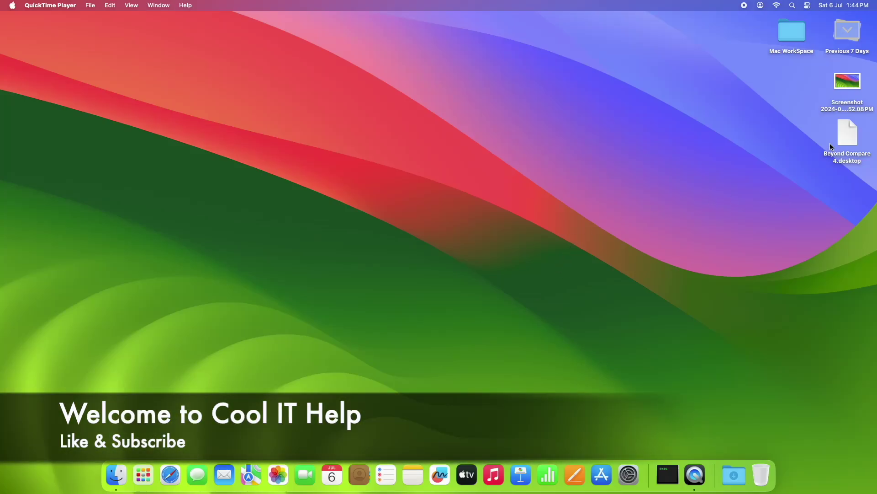
# Step: Try opening Beyond Compare 4.desktop, then move the no-application notice to the upper left
pyautogui.doubleClick(848, 134)
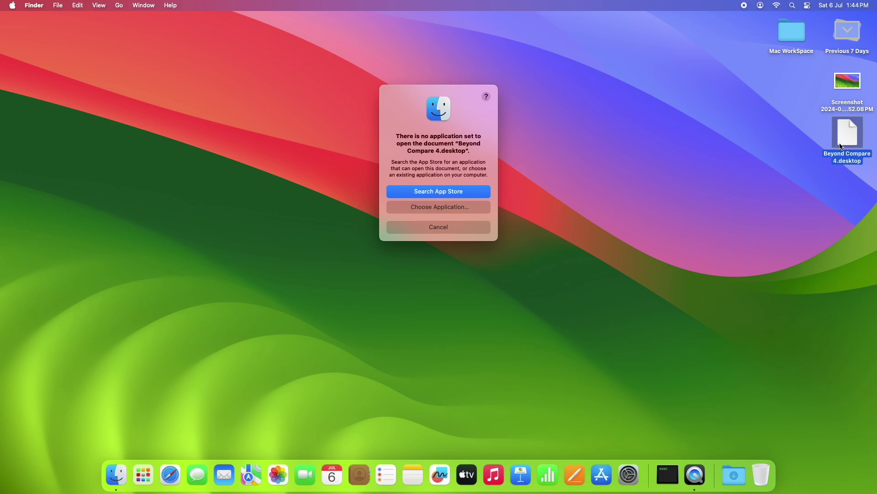
pyautogui.moveTo(463, 109); pyautogui.dragTo(461, 142)
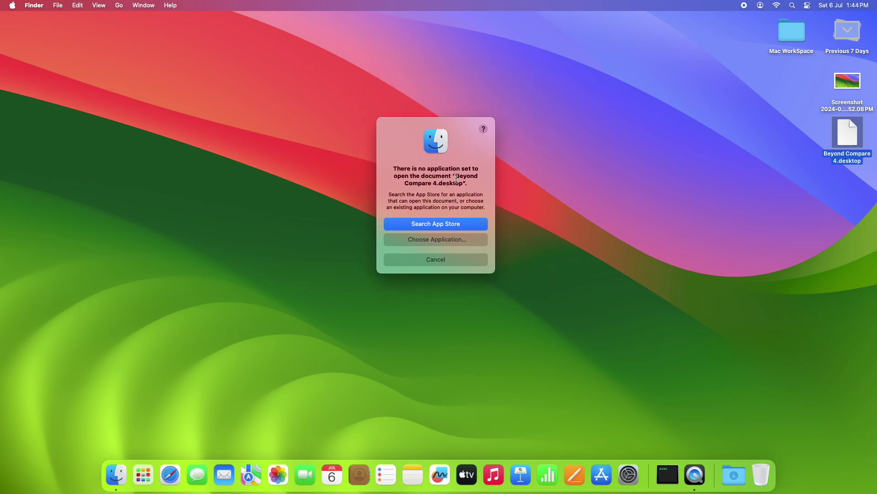
pyautogui.moveTo(439, 143); pyautogui.dragTo(453, 117)
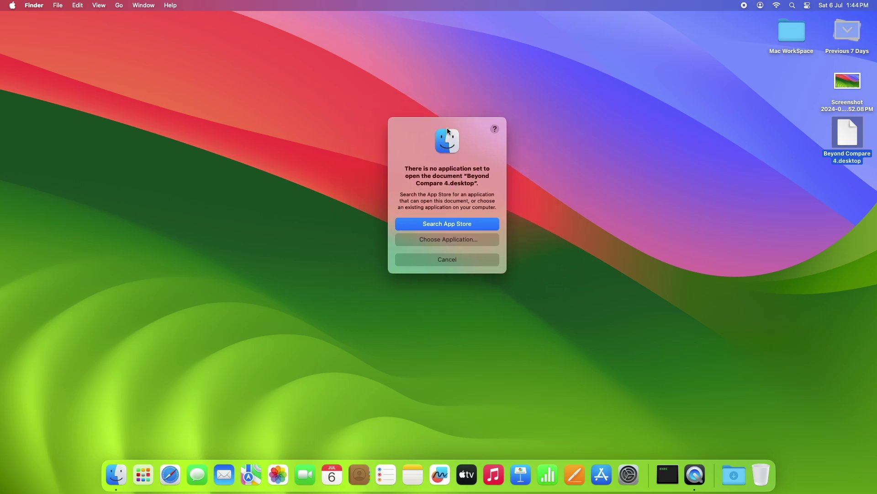
pyautogui.moveTo(453, 117); pyautogui.dragTo(425, 125)
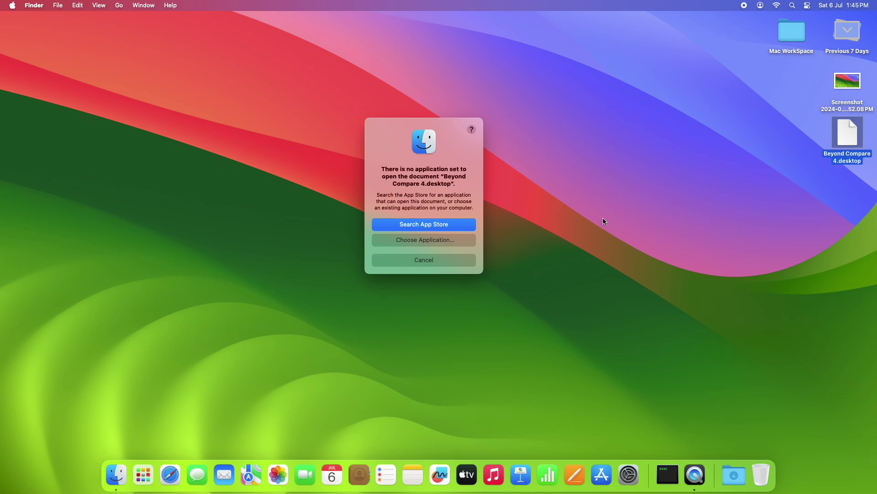
pyautogui.moveTo(426, 132); pyautogui.dragTo(310, 57)
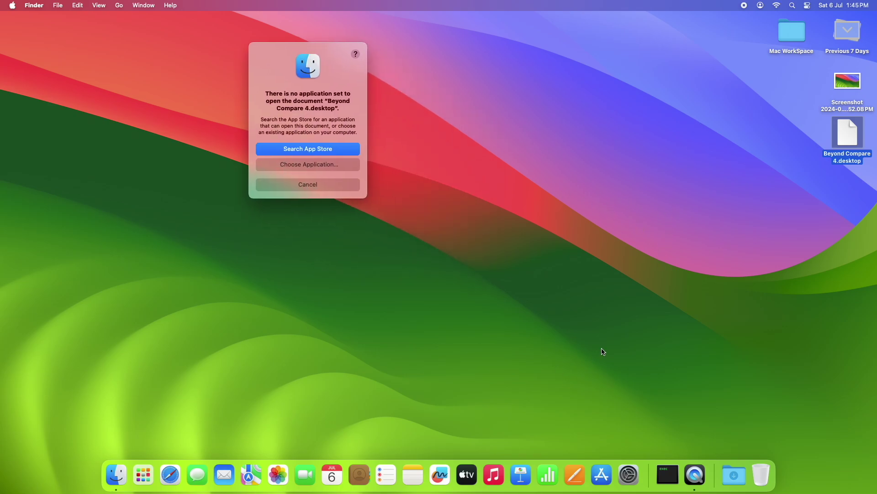
# Step: Launch TextEdit from a Spotlight search for 'texte' and move its new document lower
pyautogui.click(792, 5)
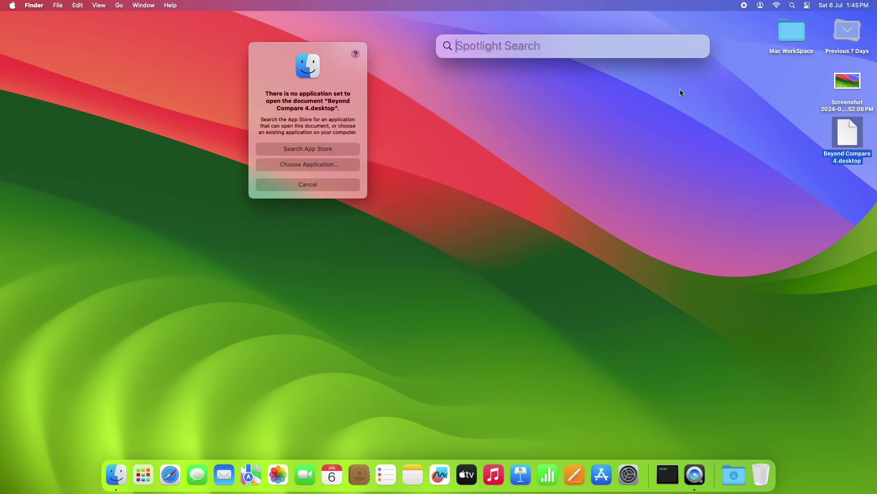
pyautogui.write('texte')
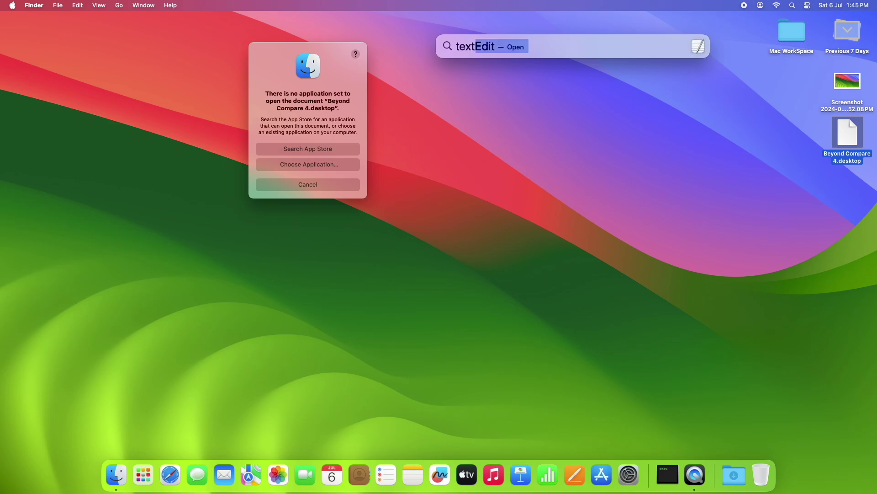
pyautogui.press('Return')
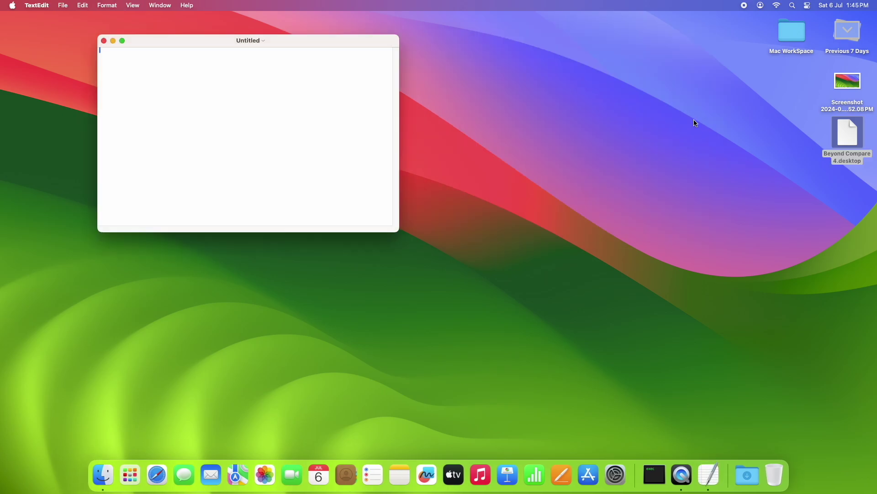
pyautogui.moveTo(284, 35)
pyautogui.mouseDown()
pyautogui.moveTo(582, 217)
pyautogui.moveTo(568, 205)
pyautogui.mouseUp()
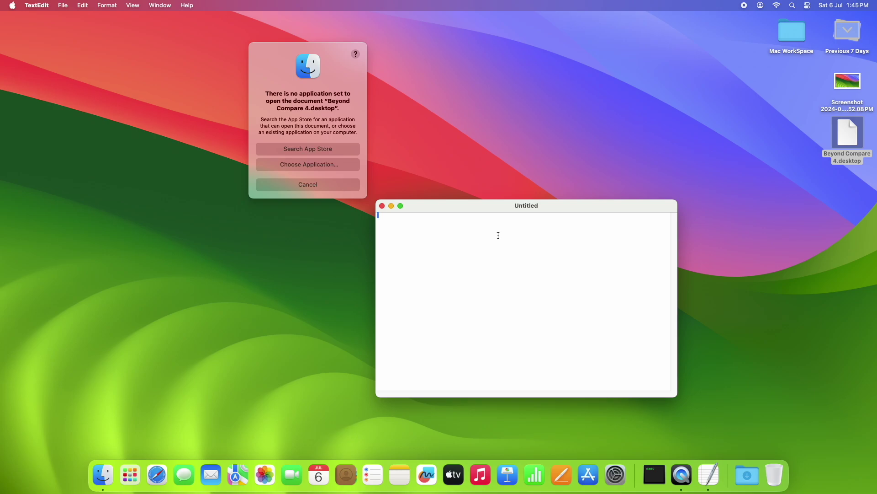
# Step: Enlarge the document text, add blank lines, and enter the path ~/.wine/
pyautogui.press('super+plus')
pyautogui.press('super+plus')
pyautogui.press('Return')
pyautogui.press('Return')
pyautogui.write('~')
pyautogui.write('/.')
pyautogui.write('windd')
pyautogui.press('BackSpace')
pyautogui.press('BackSpace')
pyautogui.write('ne')
pyautogui.write('/')
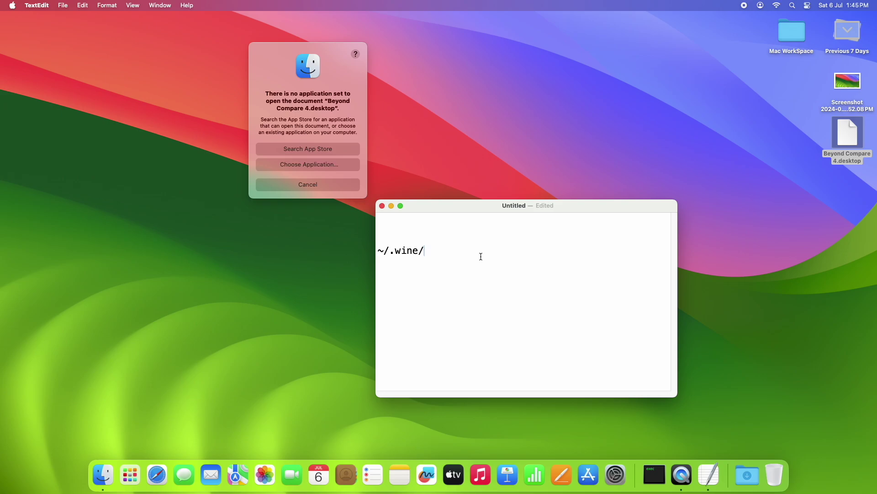
pyautogui.click(793, 6)
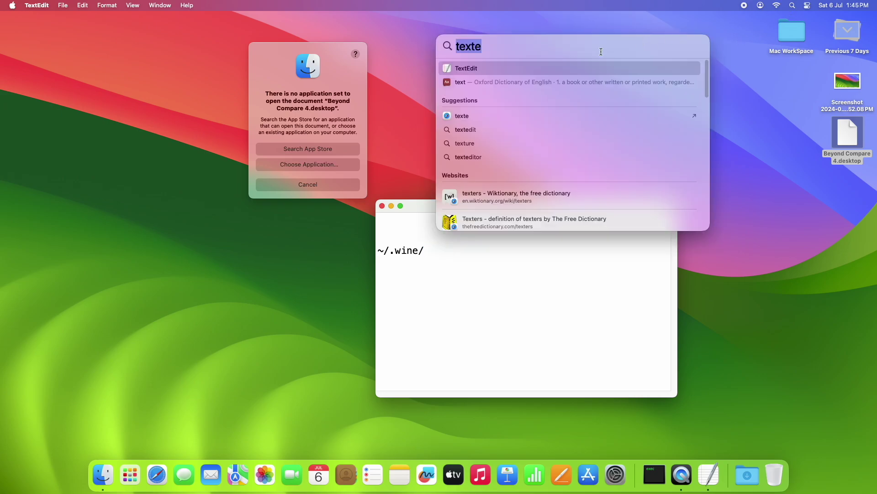
# Step: Replace the old Spotlight query with ~/.wine to list the hidden .wine folder
pyautogui.press('BackSpace')
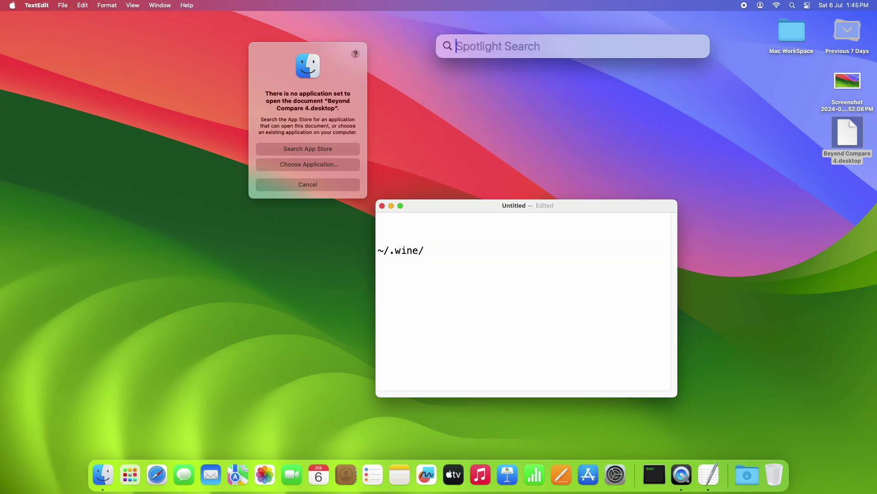
pyautogui.write('~/.')
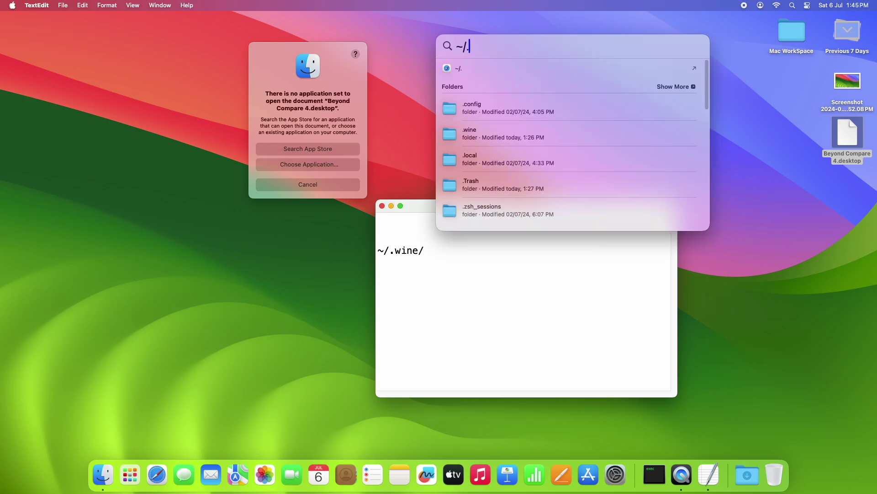
pyautogui.write('wine')
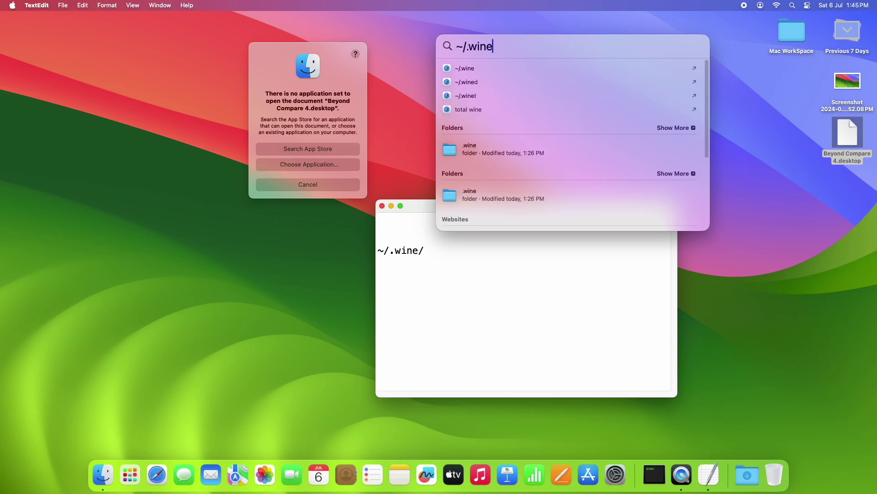
# Step: Open .wine from the results and browse through dosdevices into the c/ drive folder
pyautogui.click(479, 148)
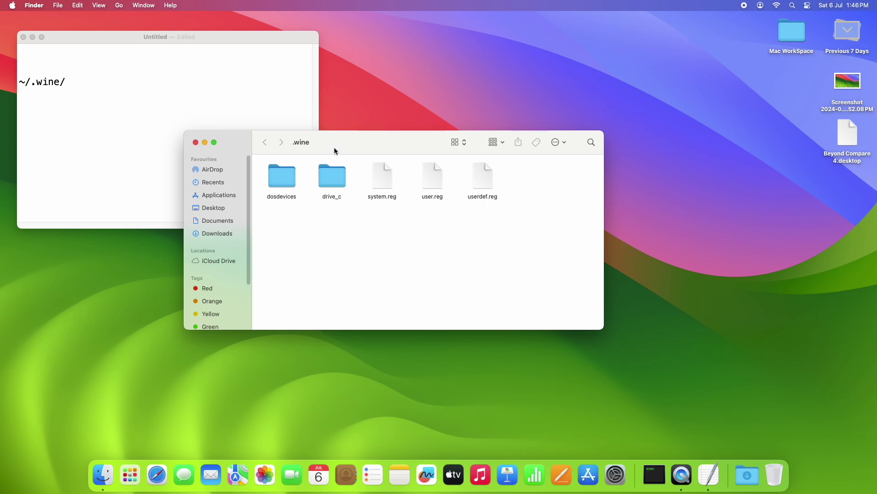
pyautogui.moveTo(333, 147); pyautogui.dragTo(341, 154)
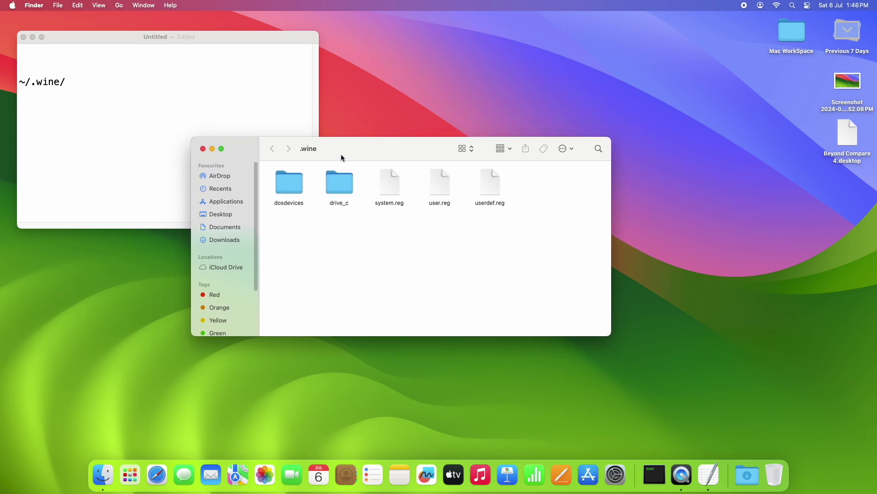
pyautogui.doubleClick(301, 191)
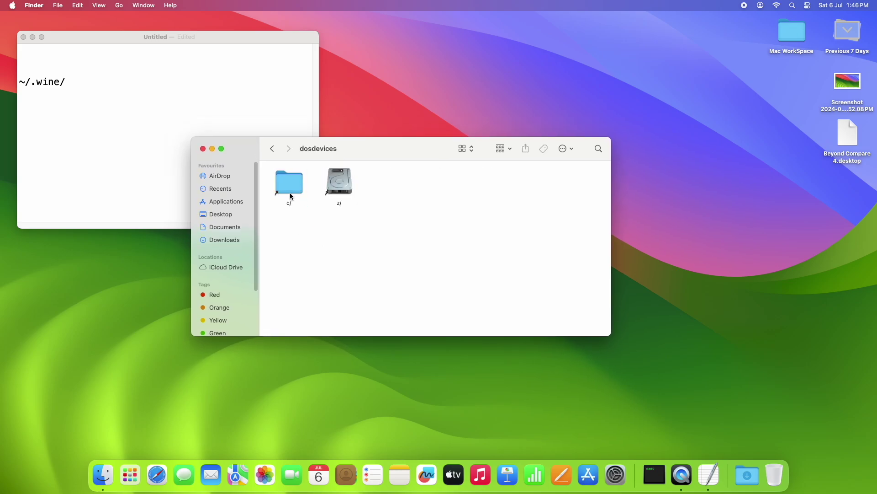
pyautogui.click(284, 186)
pyautogui.doubleClick(298, 189)
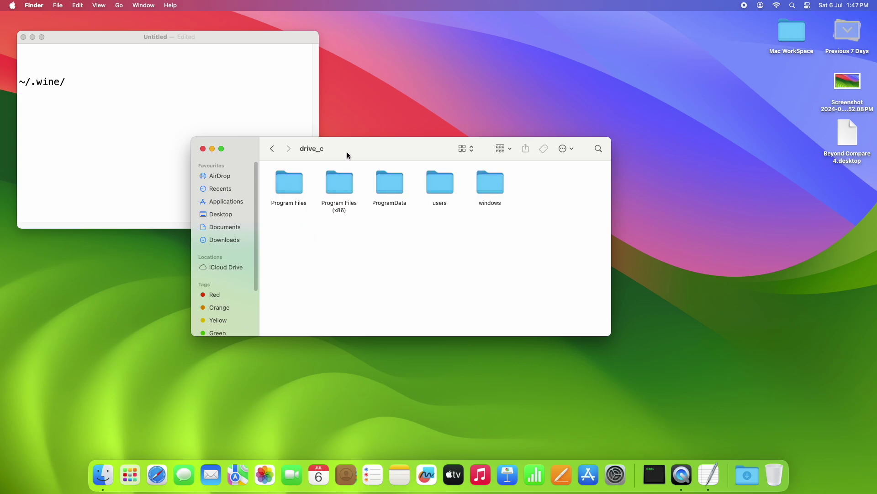
# Step: Go into Program Files, then Beyond Compare 4, and select BCompare.exe
pyautogui.moveTo(347, 151); pyautogui.dragTo(407, 191)
pyautogui.doubleClick(359, 222)
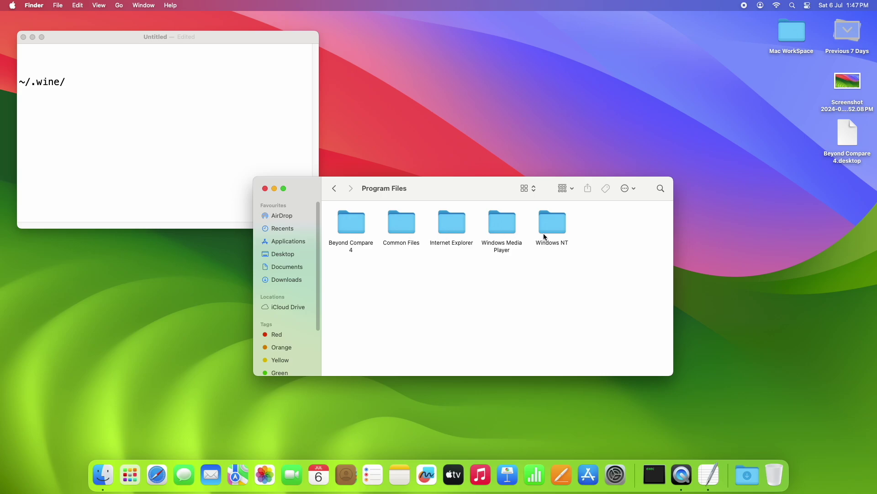
pyautogui.click(351, 226)
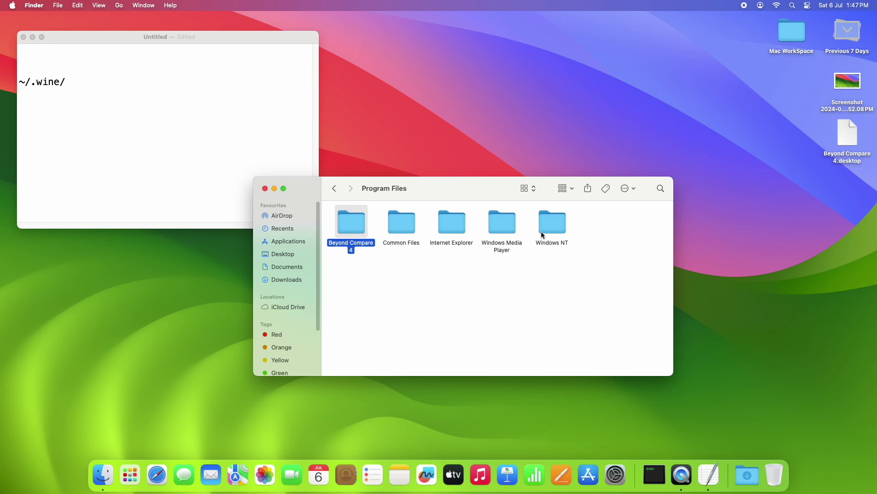
pyautogui.doubleClick(358, 227)
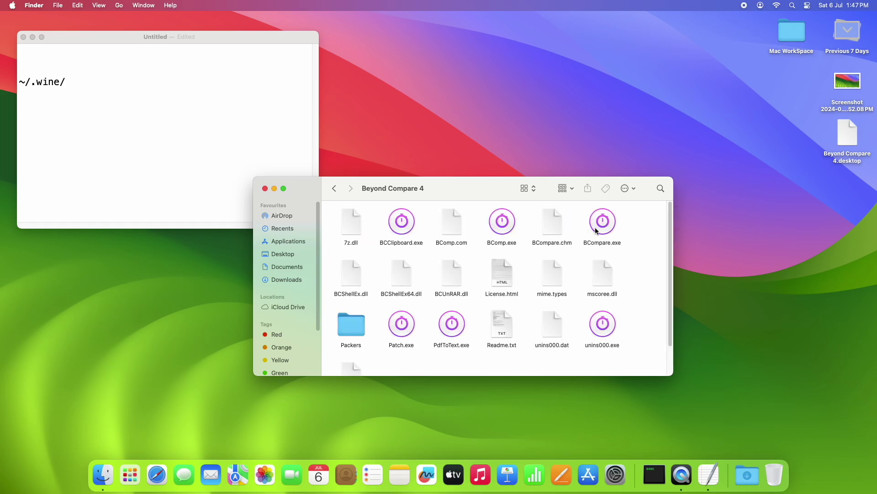
pyautogui.click(612, 230)
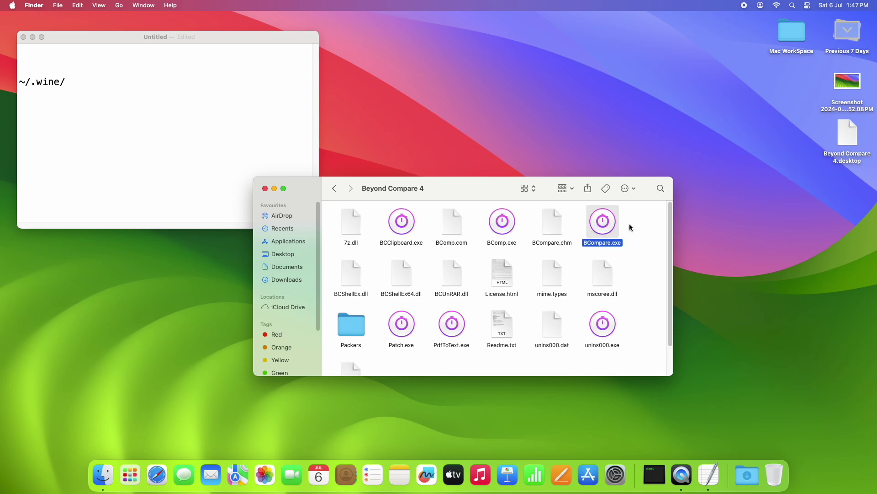
pyautogui.rightClick(847, 142)
pyautogui.moveTo(727, 156)
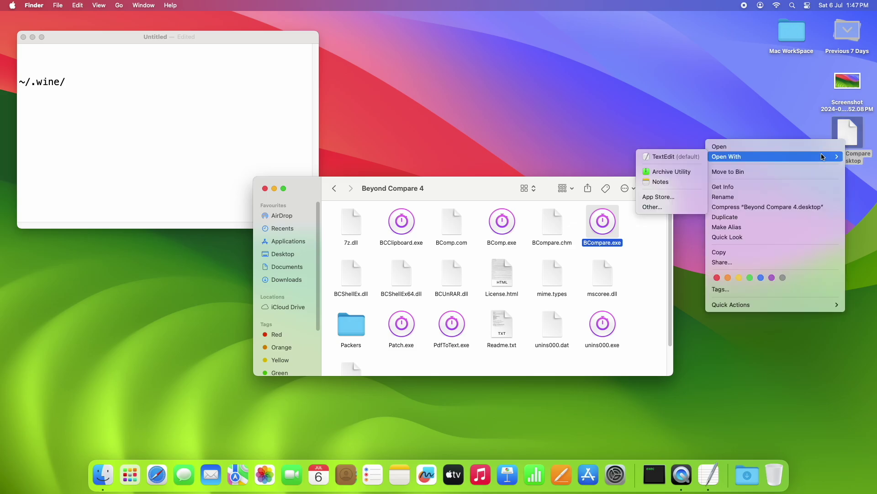
pyautogui.click(672, 156)
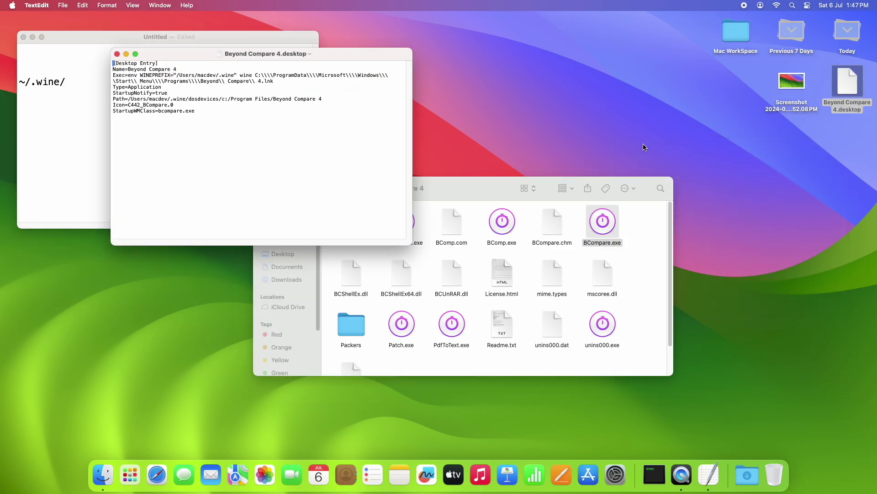
pyautogui.moveTo(335, 61); pyautogui.dragTo(278, 188)
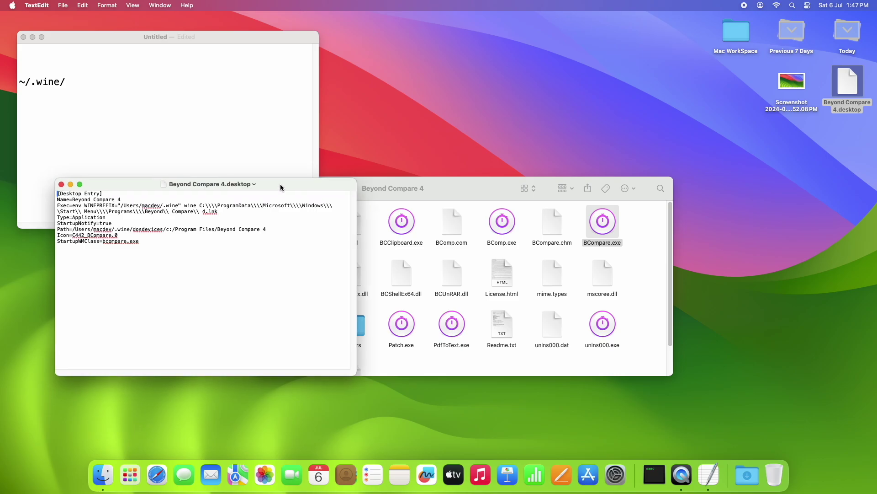
pyautogui.moveTo(140, 243); pyautogui.dragTo(105, 243)
pyautogui.press('XF86AudioRaiseVolume')
pyautogui.press('super+plus')
pyautogui.press('super+plus')
pyautogui.press('super+plus')
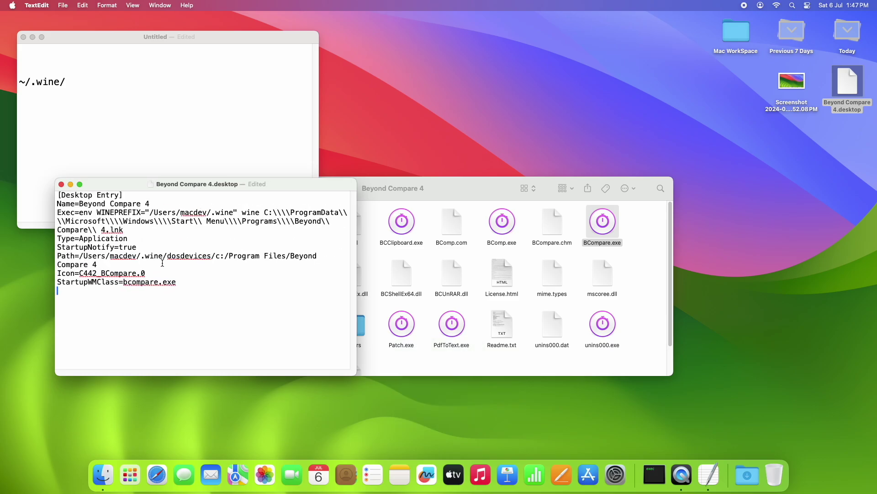
pyautogui.tripleClick(127, 281)
pyautogui.click(176, 282)
pyautogui.moveTo(176, 282); pyautogui.dragTo(122, 282)
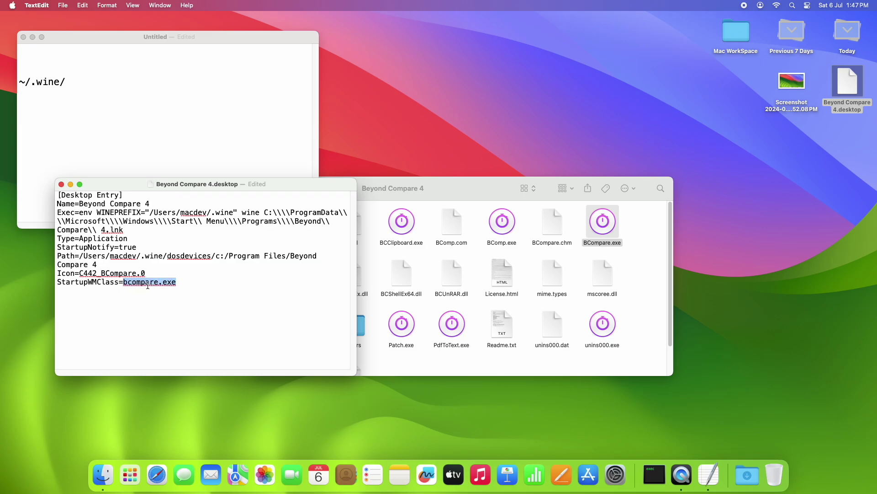
# Step: Close the desktop entry window and make an alias of BCompare.exe
pyautogui.click(62, 185)
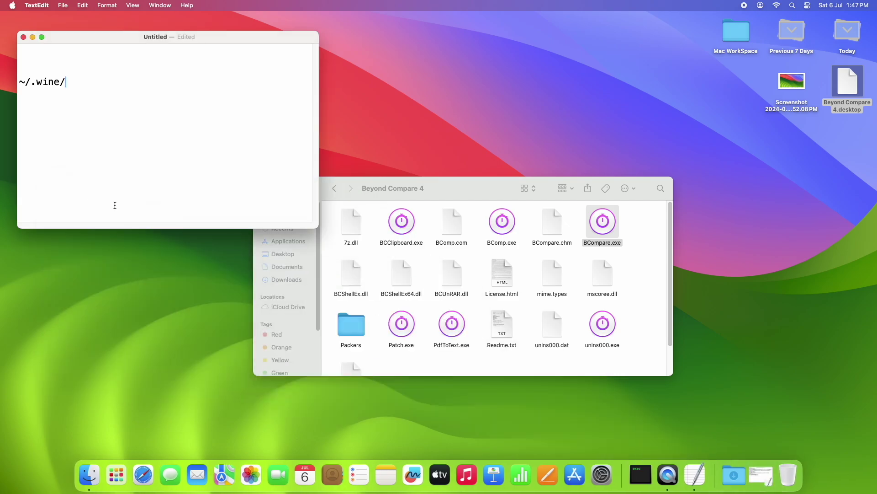
pyautogui.rightClick(608, 230)
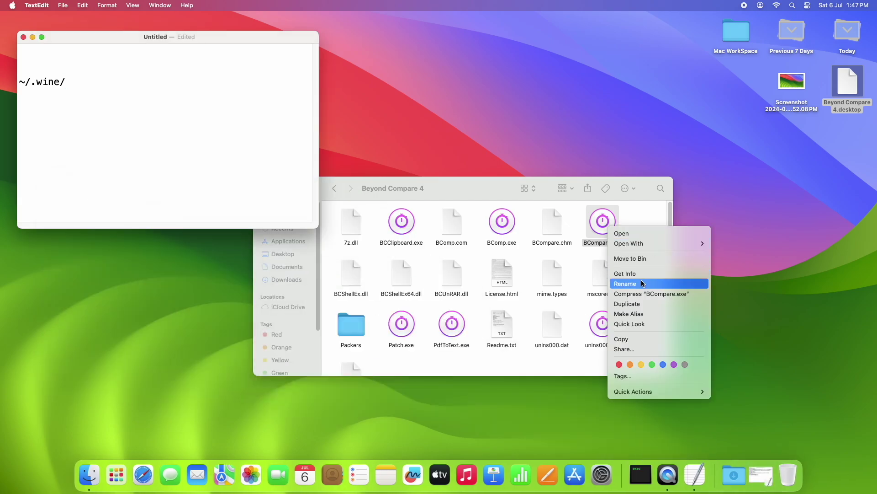
pyautogui.click(643, 315)
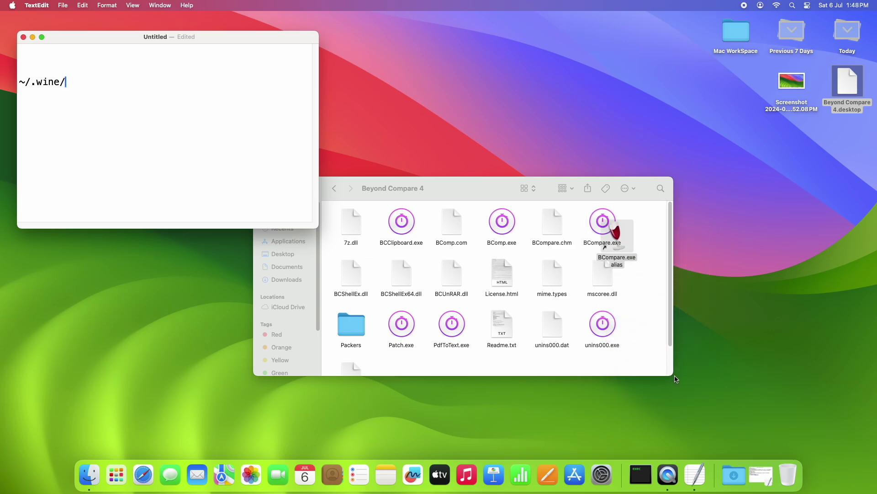
# Step: Drag the new BCompare.exe alias from the enlarged folder window onto the desktop
pyautogui.moveTo(675, 378); pyautogui.dragTo(761, 401)
pyautogui.moveTo(617, 259); pyautogui.dragTo(662, 233)
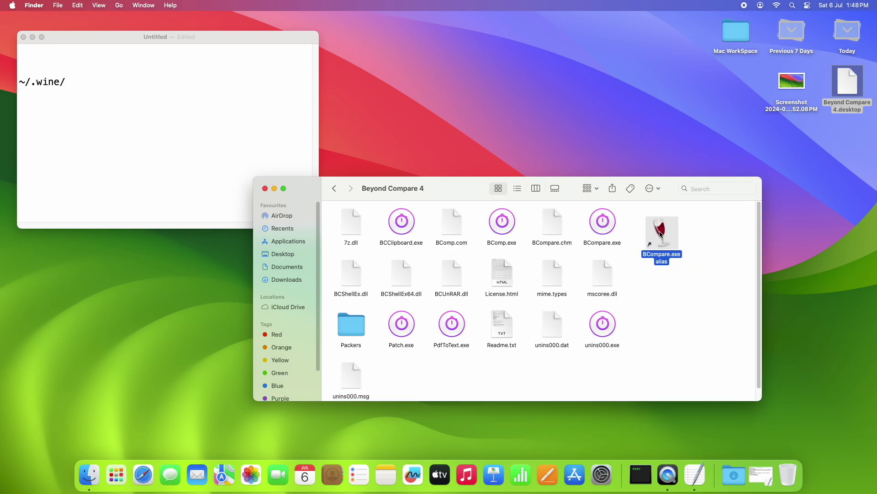
pyautogui.moveTo(662, 233)
pyautogui.mouseDown()
pyautogui.moveTo(728, 169)
pyautogui.moveTo(841, 153)
pyautogui.mouseUp()
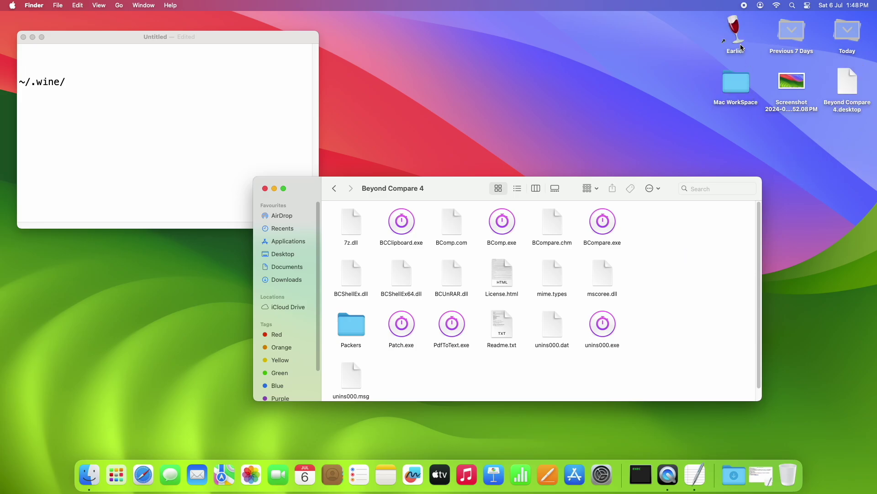
pyautogui.click(529, 79)
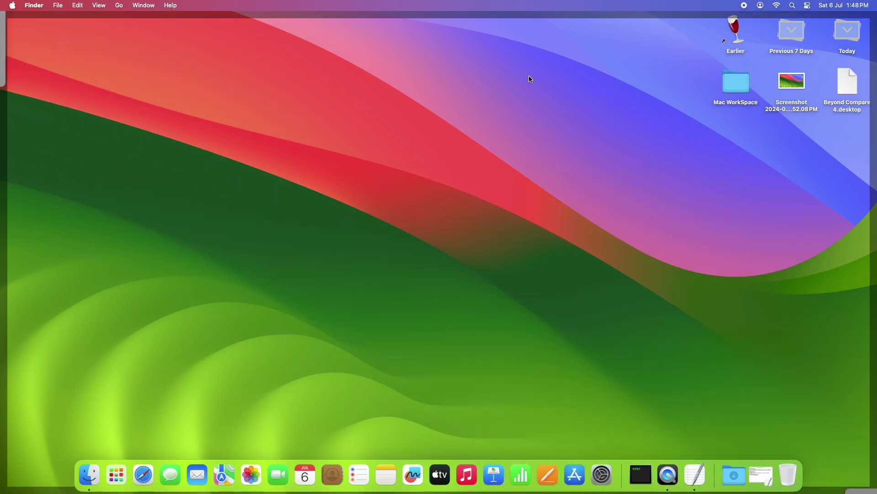
# Step: Bring the hidden windows back and close the Beyond Compare 4 folder window
pyautogui.click(529, 79)
pyautogui.click(384, 185)
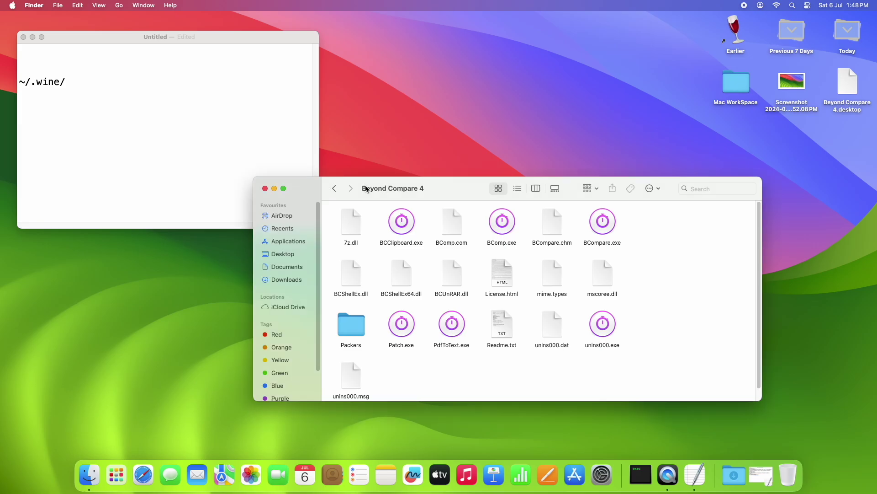
pyautogui.click(274, 188)
# Step: Close the untitled TextEdit note without saving, then select the BCompare.exe alias
pyautogui.click(189, 134)
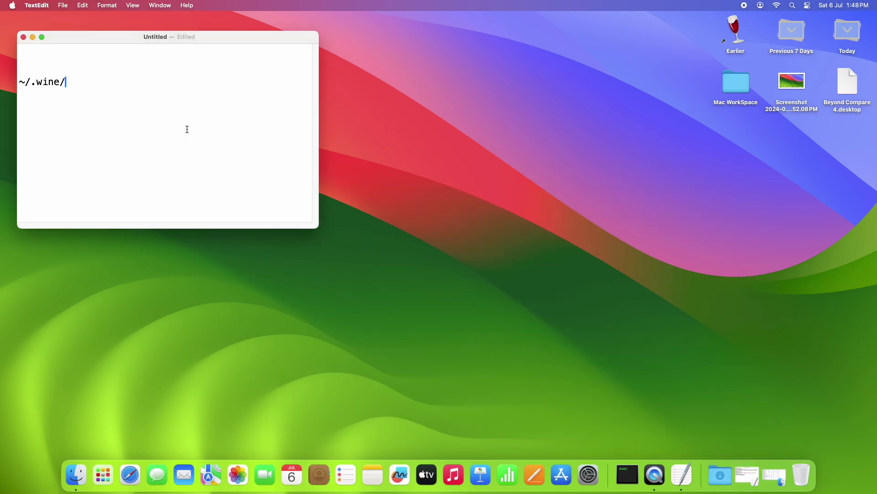
pyautogui.click(24, 39)
pyautogui.press('super+d')
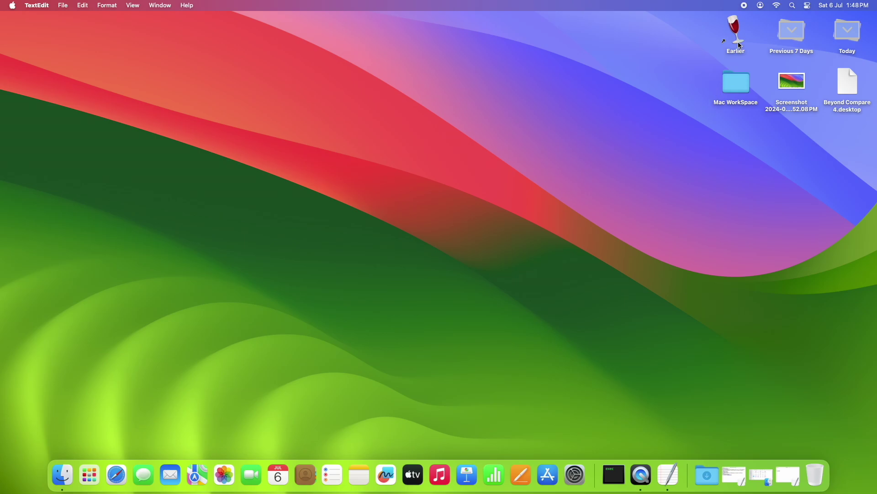
pyautogui.click(738, 84)
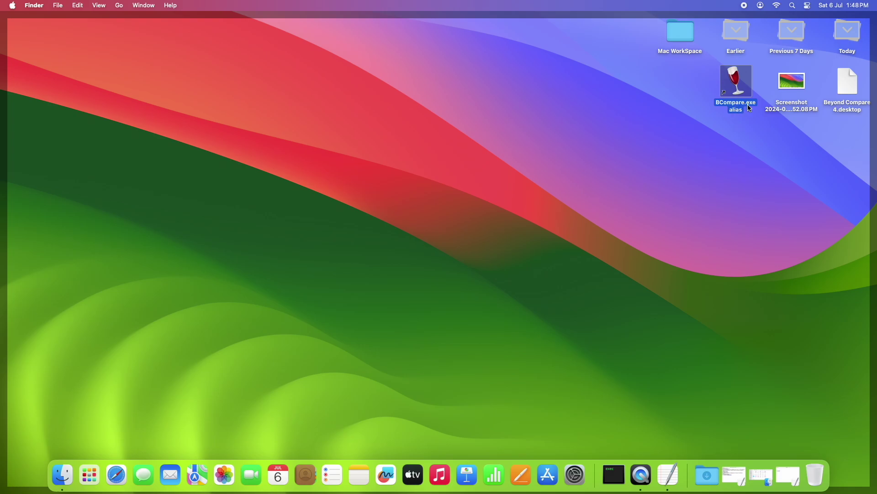
# Step: Start Beyond Compare 4 in Wine from the BCompare.exe alias and reposition its Home window
pyautogui.doubleClick(734, 83)
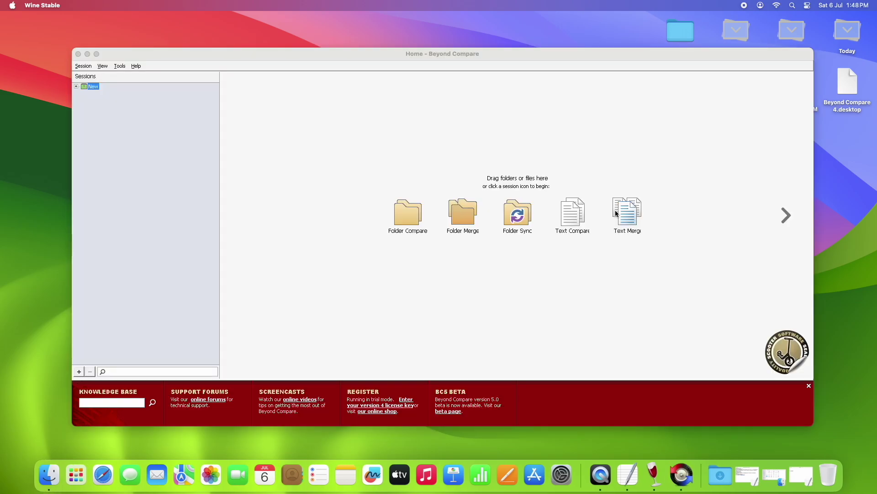
pyautogui.moveTo(535, 54); pyautogui.dragTo(494, 59)
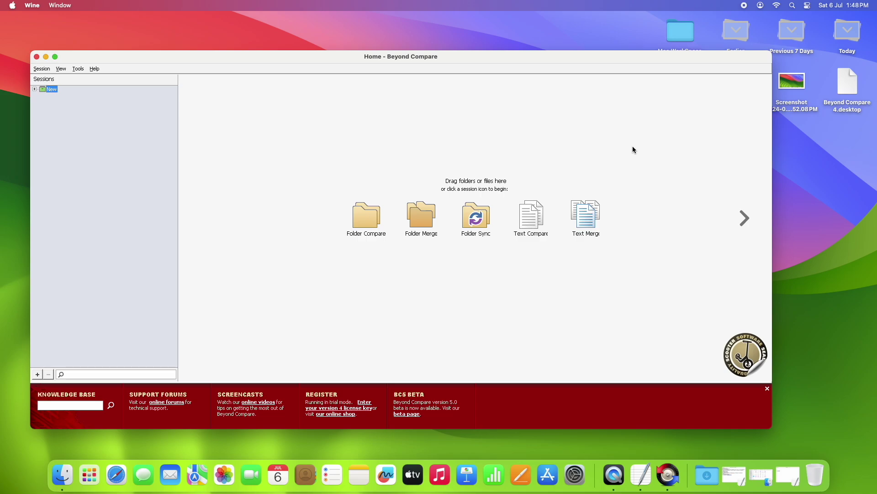
pyautogui.click(849, 87)
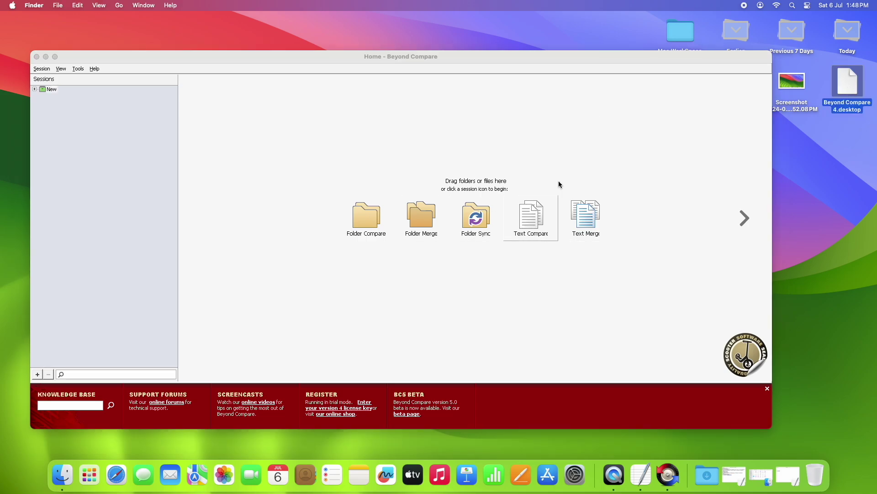
pyautogui.moveTo(534, 61)
pyautogui.mouseDown()
pyautogui.moveTo(563, 142)
pyautogui.moveTo(503, 87)
pyautogui.moveTo(467, 73)
pyautogui.mouseUp()
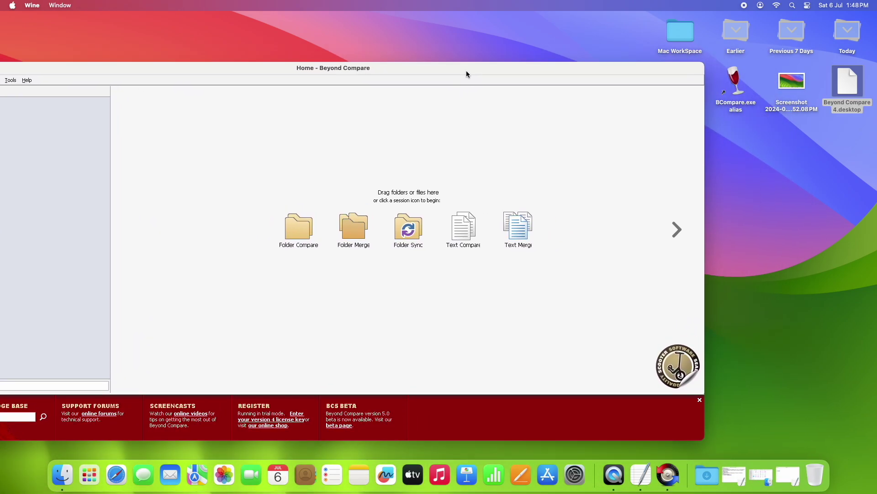
pyautogui.moveTo(548, 68); pyautogui.dragTo(547, 72)
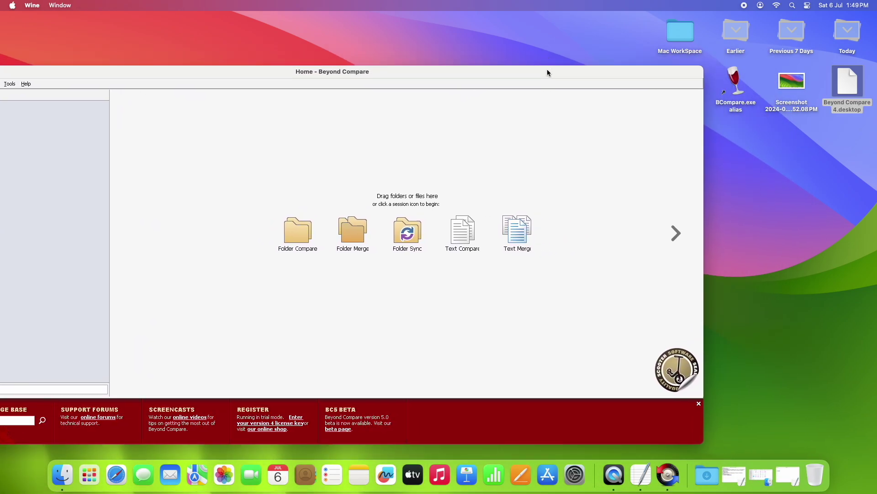